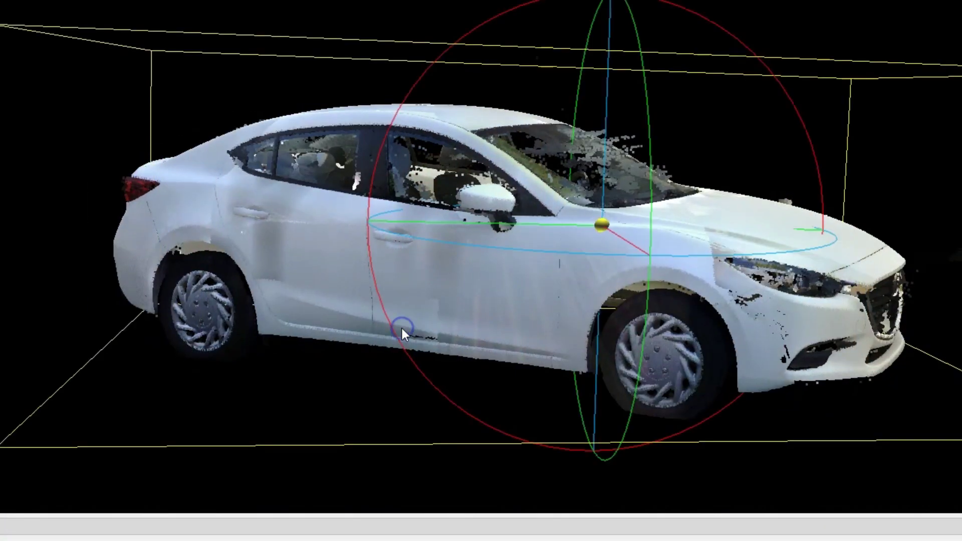
- Go to the CloudCompare Download page and look through the 2.12.alpha and 2.11.3 download tables
{"action": "left_click_drag", "start_coordinate": [401, 328], "coordinate": [170, 193]}
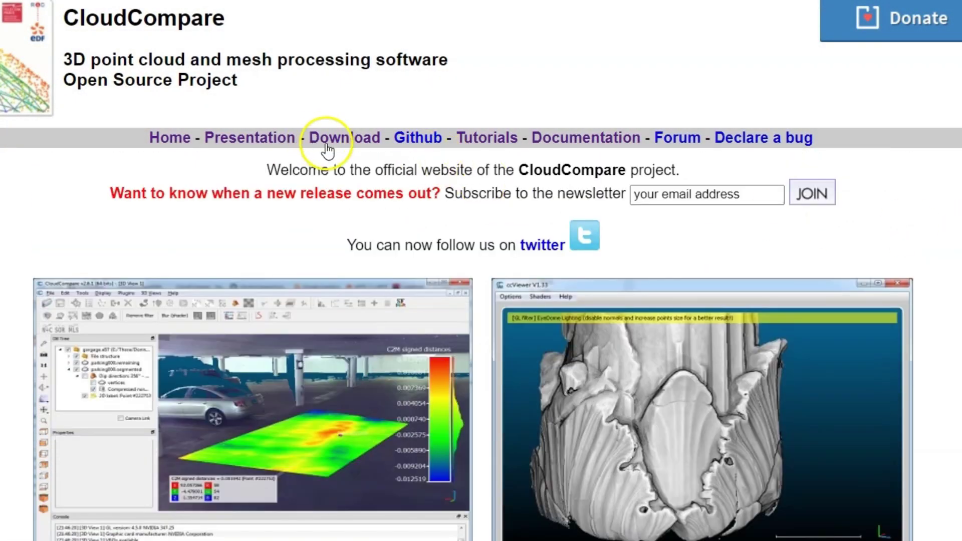
{"action": "left_click", "coordinate": [327, 139]}
{"action": "scroll", "coordinate": [919, 227], "scroll_direction": "down", "scroll_amount": 14}
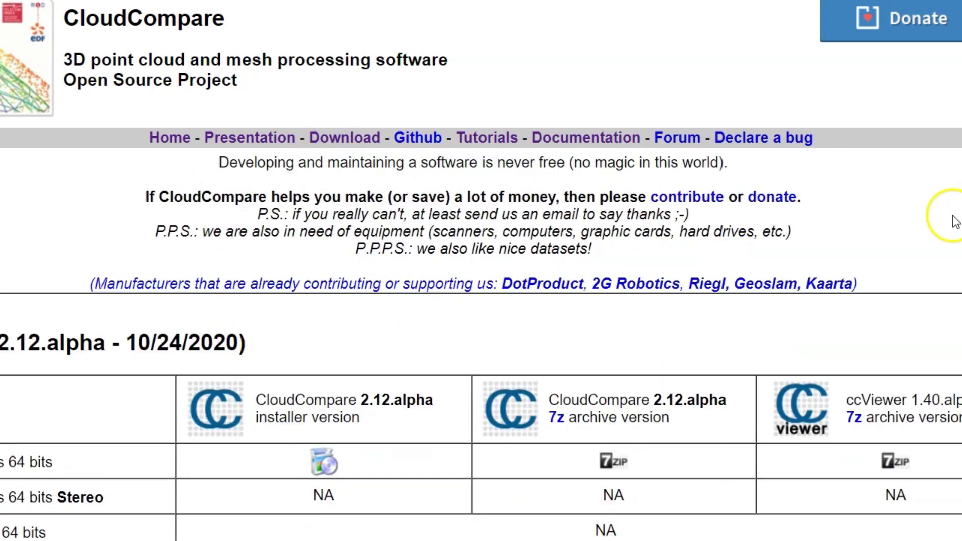
{"action": "scroll", "coordinate": [958, 239], "scroll_direction": "down", "scroll_amount": 6}
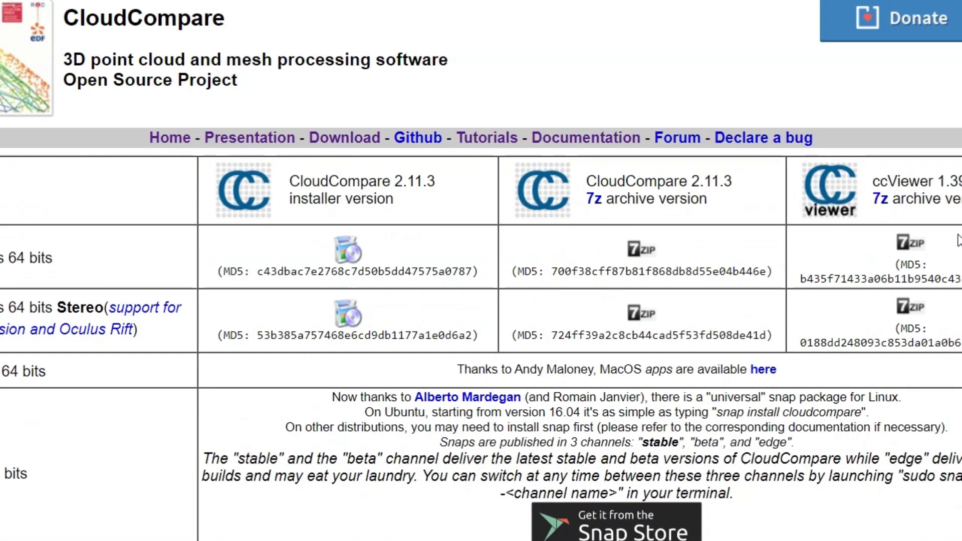
{"action": "scroll", "coordinate": [957, 240], "scroll_direction": "up", "scroll_amount": 10}
{"action": "scroll", "coordinate": [910, 247], "scroll_direction": "up", "scroll_amount": 10}
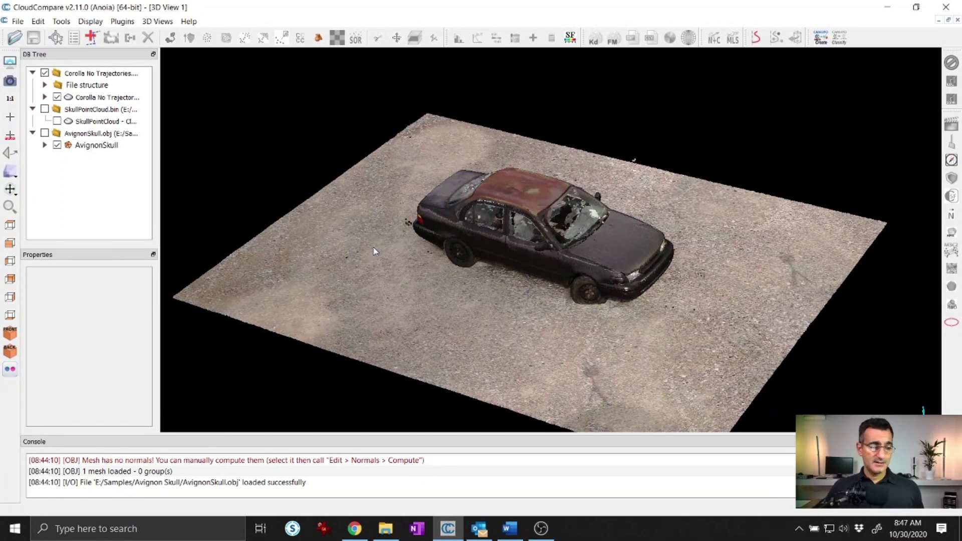
{"action": "left_click", "coordinate": [103, 98]}
{"action": "left_click", "coordinate": [19, 21]}
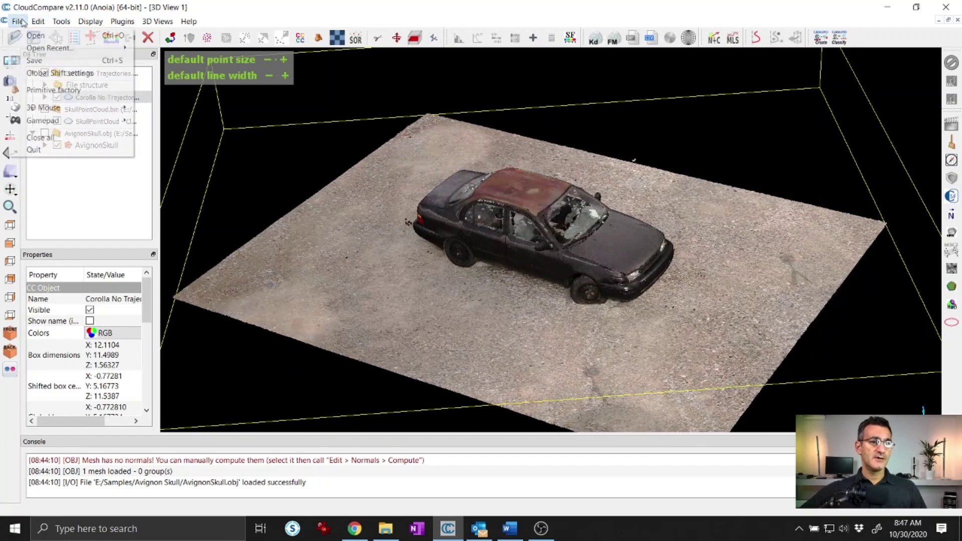
{"action": "left_click", "coordinate": [52, 61]}
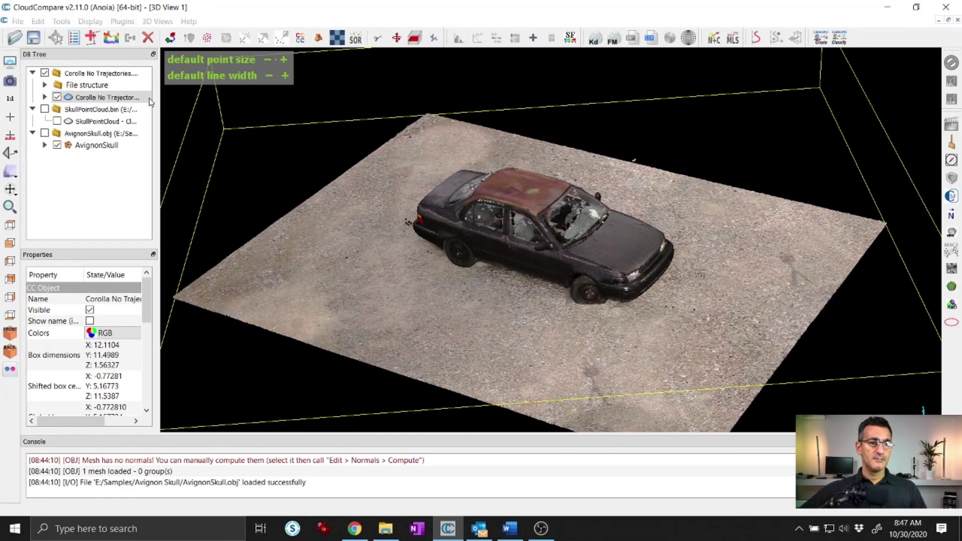
{"action": "left_click", "coordinate": [242, 465]}
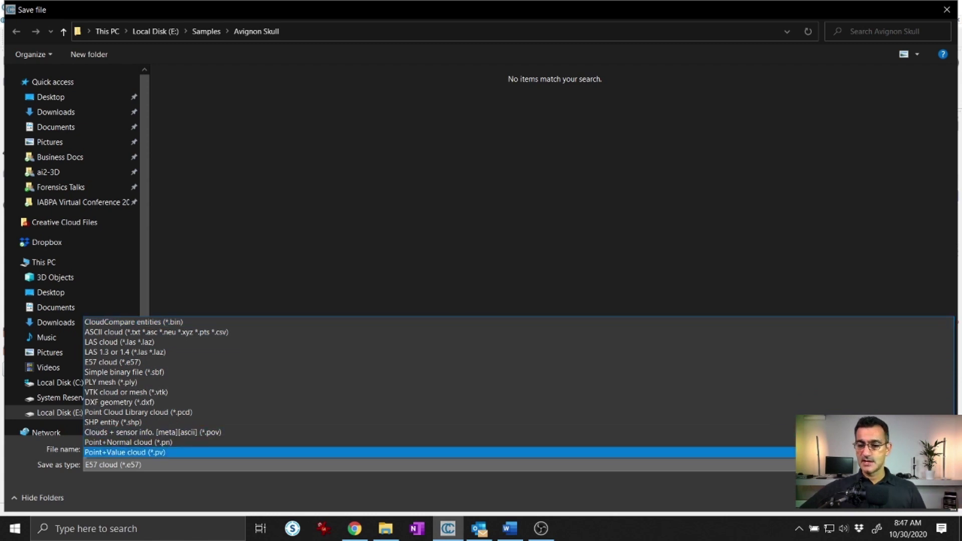
{"action": "left_click", "coordinate": [726, 464]}
{"action": "key", "text": "Return"}
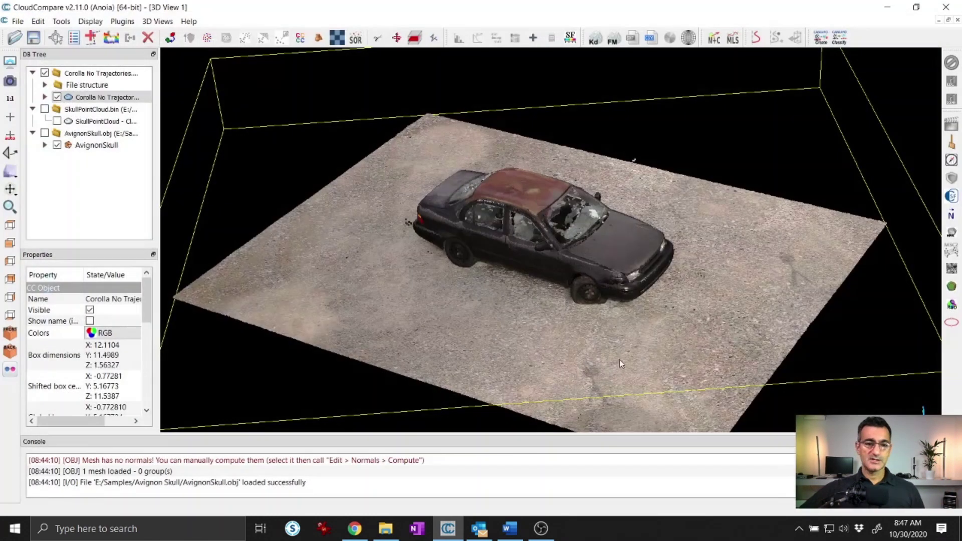
- Show the AvignonSkull mesh instead of the Corolla car and frame the whole skull in the view
{"action": "left_click", "coordinate": [44, 134]}
{"action": "left_click", "coordinate": [45, 73]}
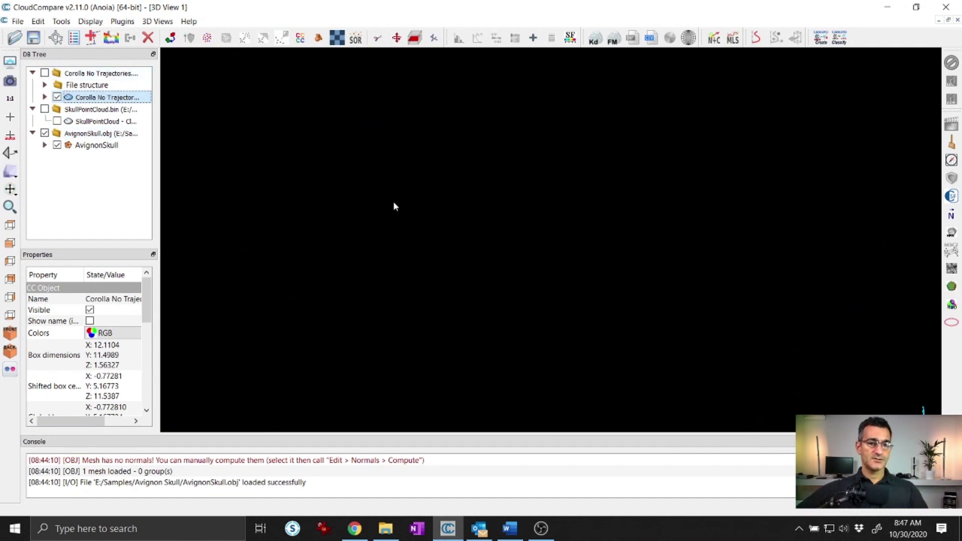
{"action": "left_click", "coordinate": [98, 145]}
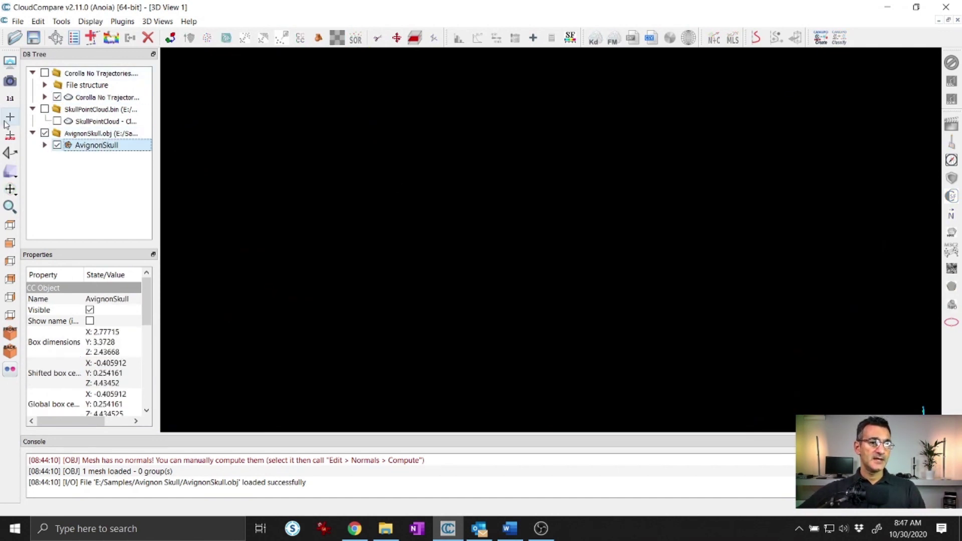
{"action": "left_click", "coordinate": [9, 207]}
{"action": "left_click_drag", "start_coordinate": [476, 236], "coordinate": [476, 266]}
{"action": "scroll", "coordinate": [139, 301], "scroll_direction": "down", "scroll_amount": 10}
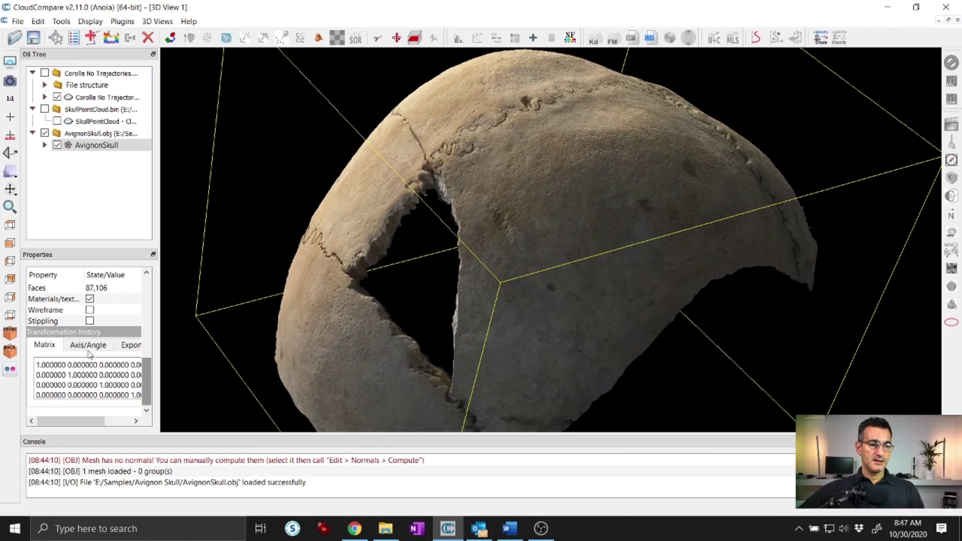
- Display the AvignonSkull mesh as a wireframe and zoom in on its triangles
{"action": "left_click", "coordinate": [90, 310]}
{"action": "left_click_drag", "start_coordinate": [496, 280], "coordinate": [530, 258]}
{"action": "scroll", "coordinate": [457, 298], "scroll_direction": "up", "scroll_amount": 5}
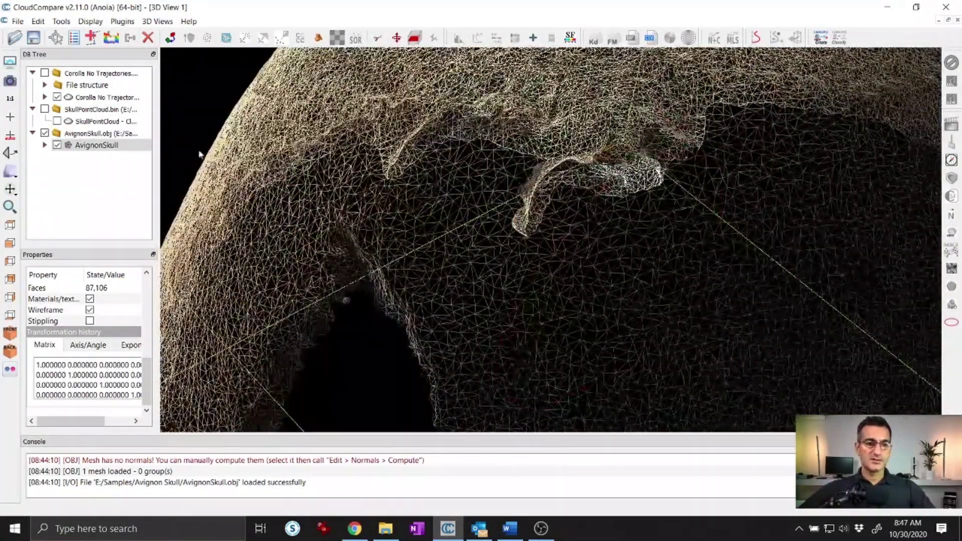
{"action": "left_click", "coordinate": [171, 136]}
{"action": "scroll", "coordinate": [472, 294], "scroll_direction": "down", "scroll_amount": 10}
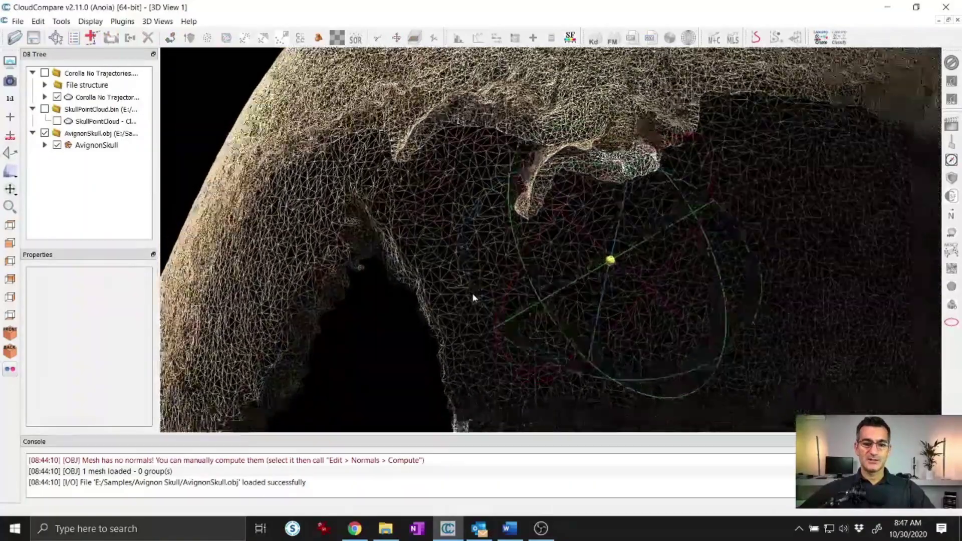
{"action": "scroll", "coordinate": [472, 295], "scroll_direction": "down", "scroll_amount": 4}
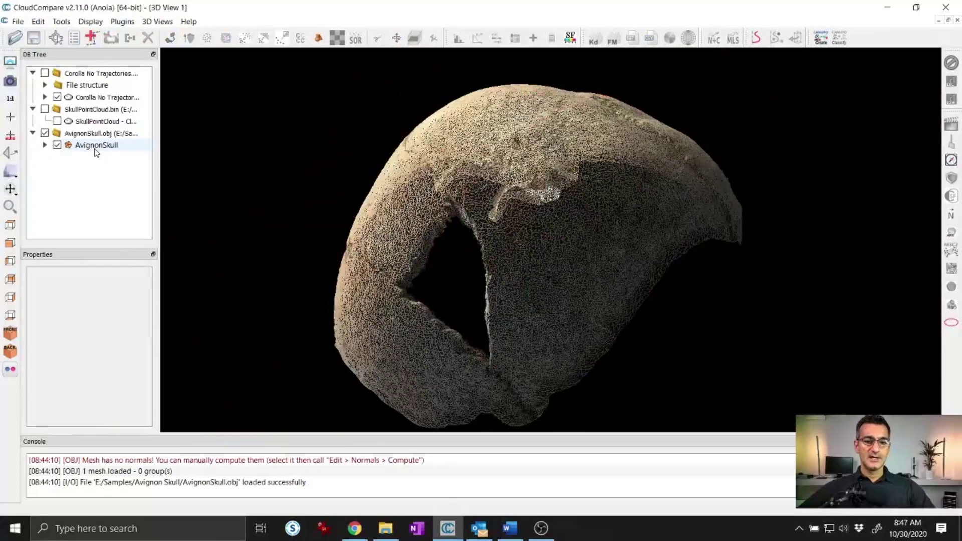
- Sample 1000000 points from the AvignonSkull mesh into AvignonSkull.sampled and rotate to inspect it
{"action": "left_click", "coordinate": [96, 146]}
{"action": "left_click", "coordinate": [225, 38]}
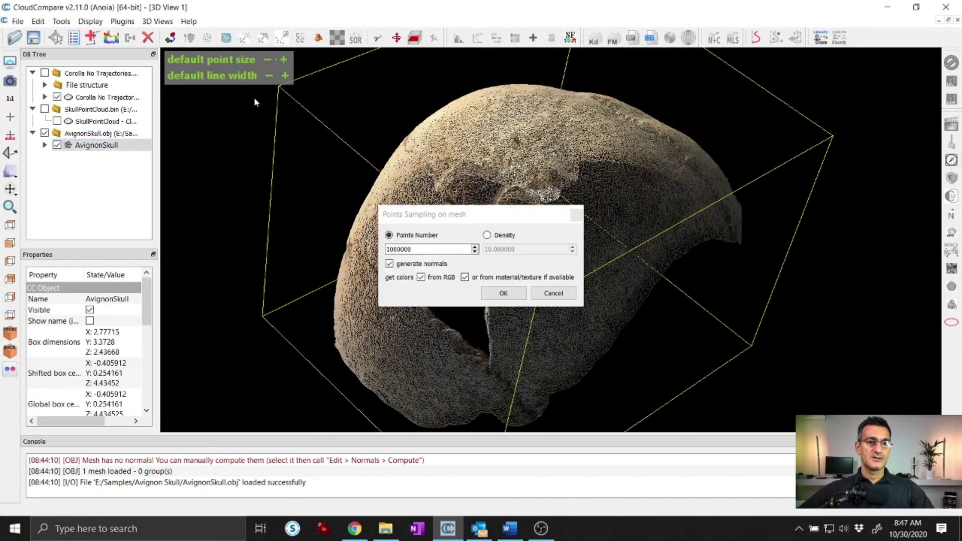
{"action": "left_click", "coordinate": [518, 293]}
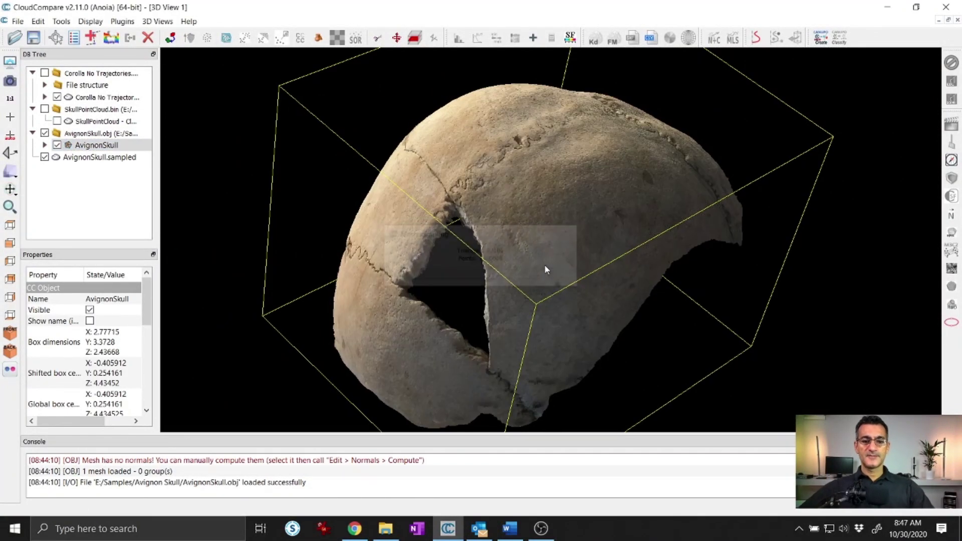
{"action": "scroll", "coordinate": [407, 173], "scroll_direction": "up", "scroll_amount": 6}
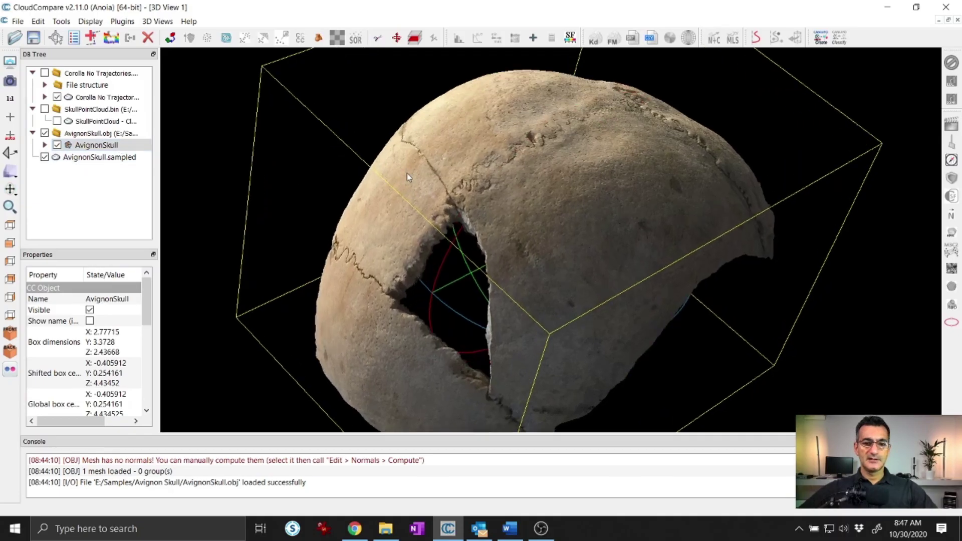
{"action": "scroll", "coordinate": [459, 336], "scroll_direction": "up", "scroll_amount": 8}
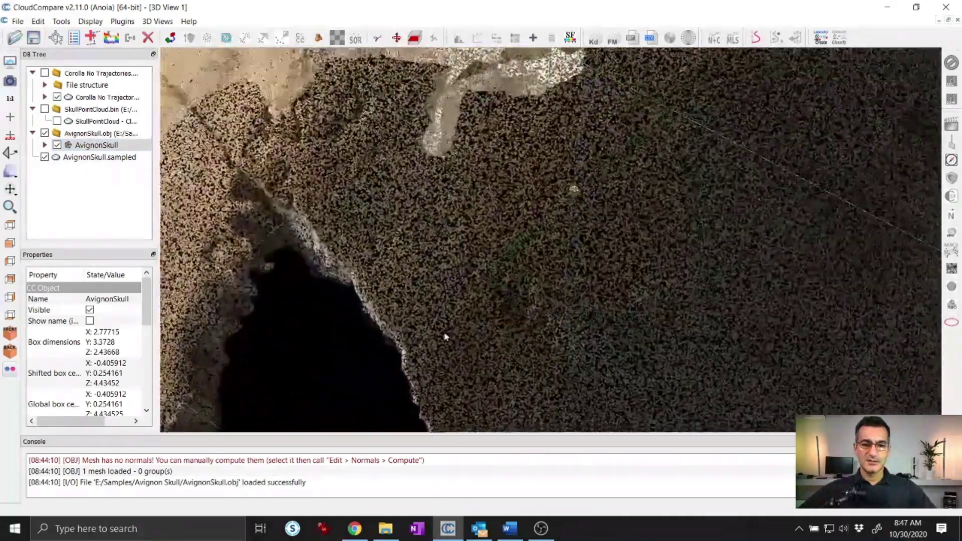
{"action": "scroll", "coordinate": [390, 301], "scroll_direction": "down", "scroll_amount": 8}
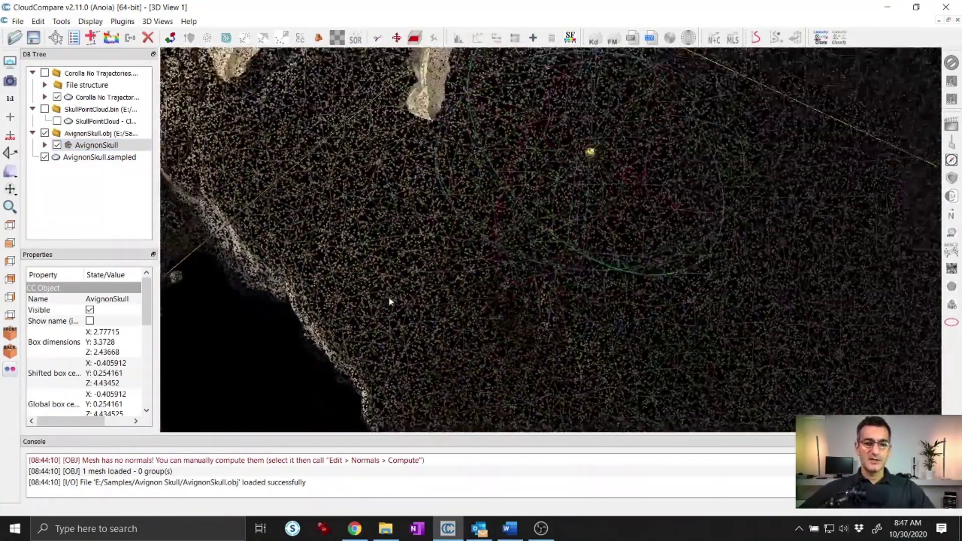
{"action": "scroll", "coordinate": [369, 236], "scroll_direction": "down", "scroll_amount": 4}
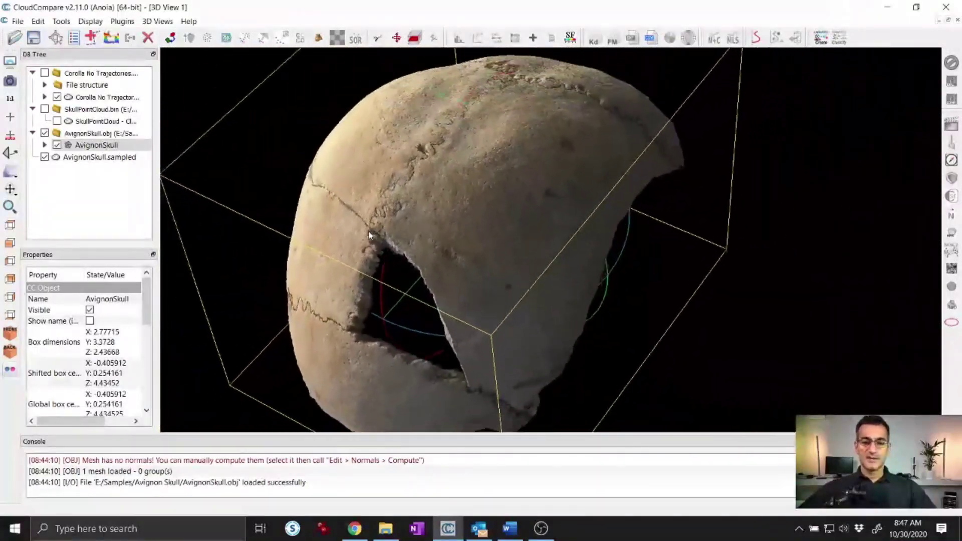
{"action": "left_click_drag", "start_coordinate": [369, 236], "coordinate": [407, 231]}
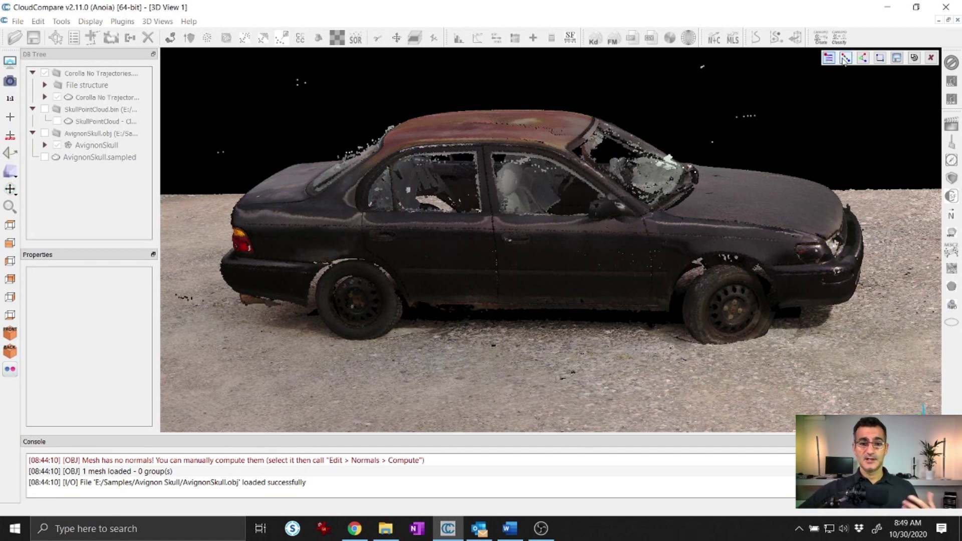
- Pick two ground points on the car cloud to read their coordinates
{"action": "left_click", "coordinate": [845, 58]}
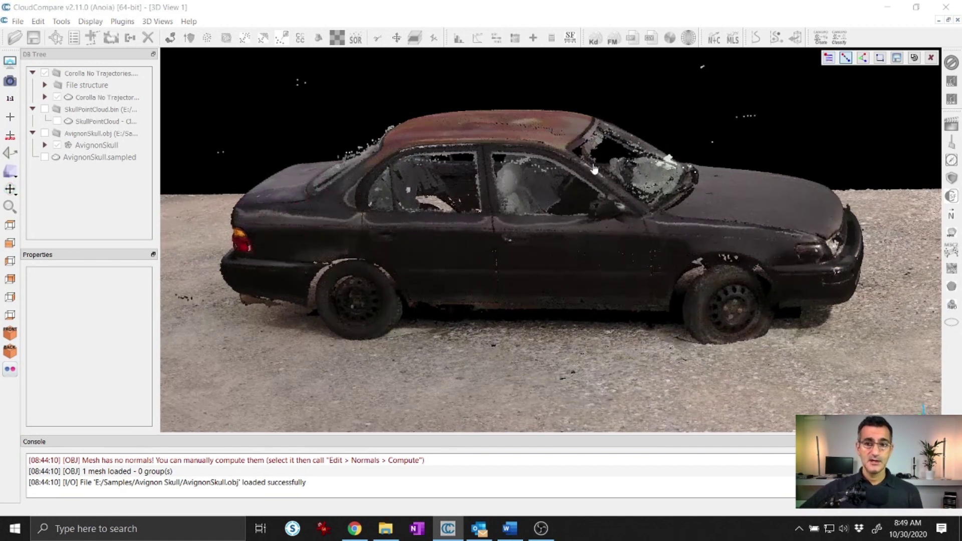
{"action": "left_click", "coordinate": [275, 363]}
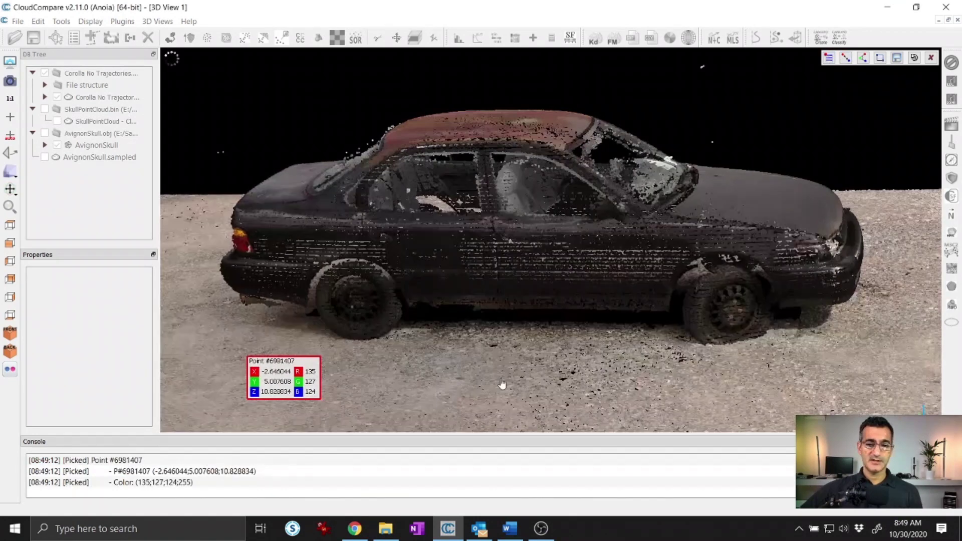
{"action": "left_click", "coordinate": [528, 388]}
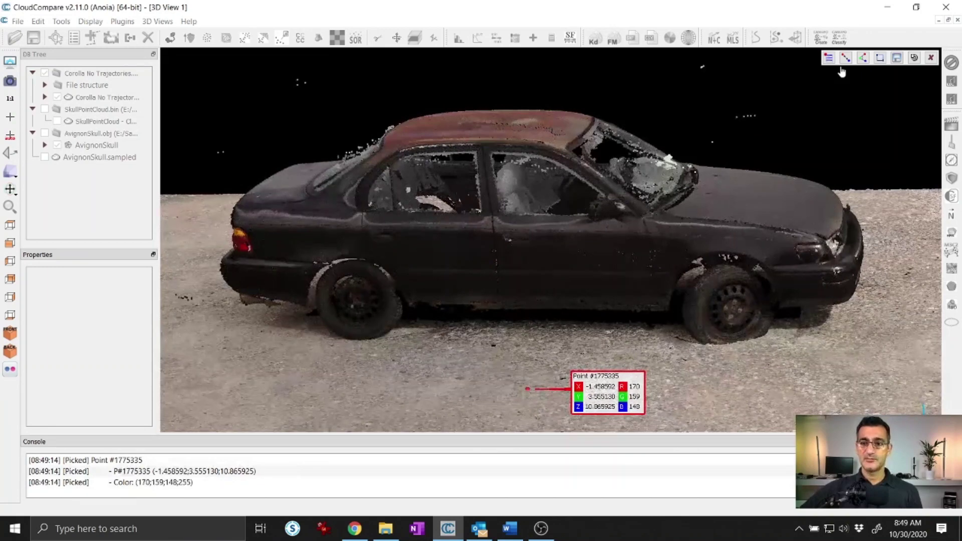
- Measure the distance between the rear and front wheel centres, placing the label above the door
{"action": "left_click", "coordinate": [845, 58]}
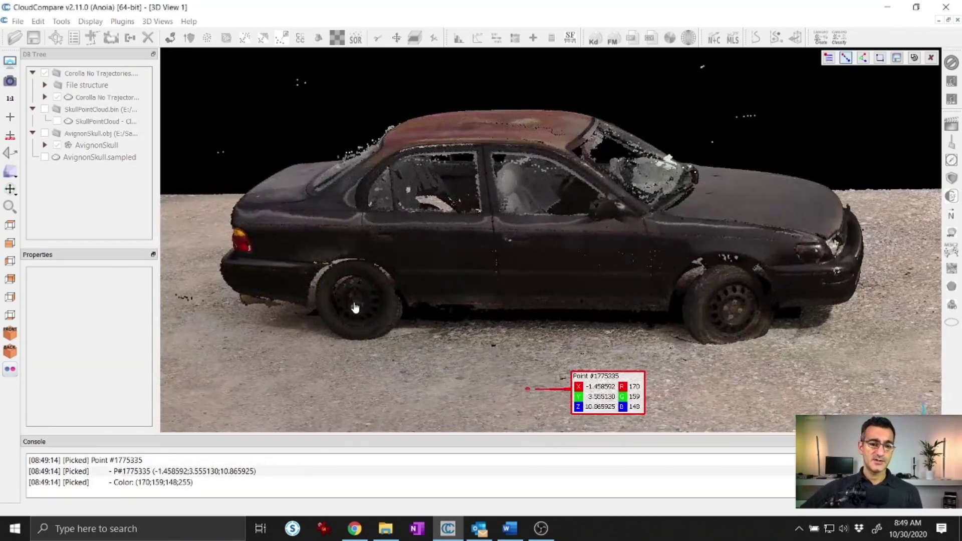
{"action": "left_click", "coordinate": [354, 307]}
{"action": "left_click", "coordinate": [732, 309]}
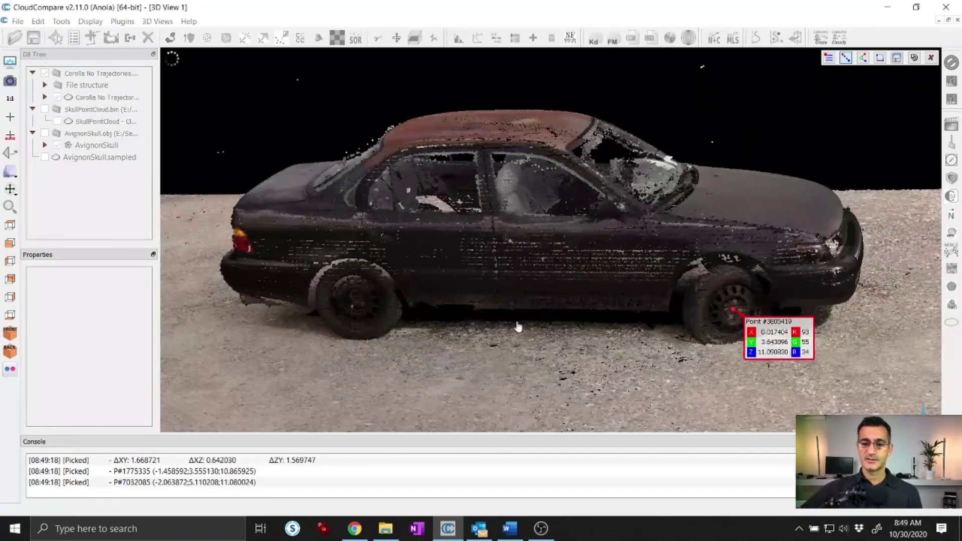
{"action": "left_click", "coordinate": [355, 301]}
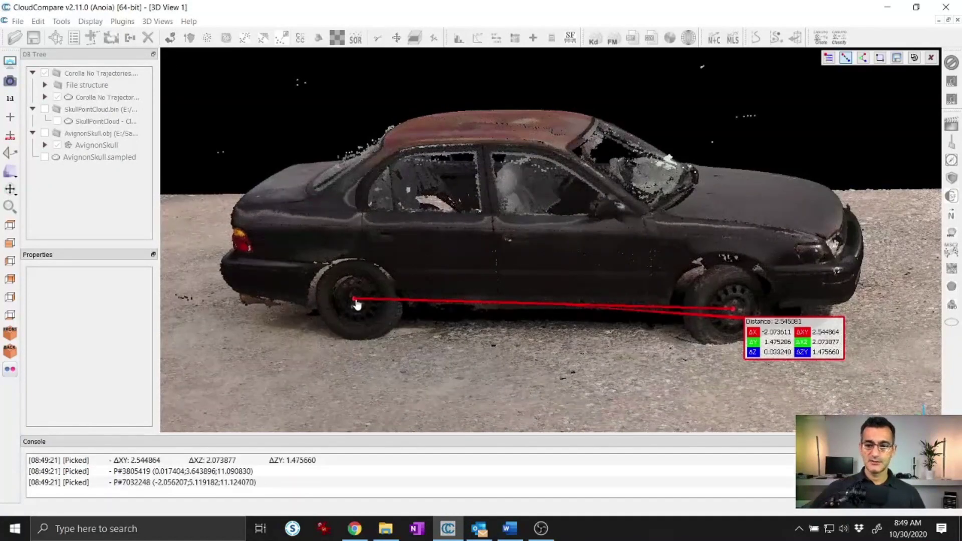
{"action": "left_click_drag", "start_coordinate": [832, 347], "coordinate": [595, 258]}
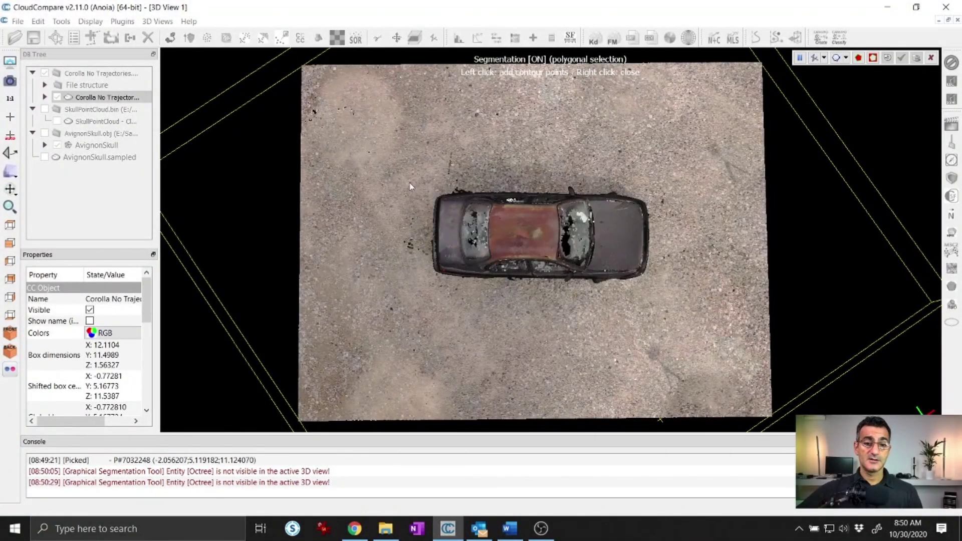
- Cut the car area out of the ground with a polygon outline, creating a separate cloud
{"action": "left_click", "coordinate": [670, 169]}
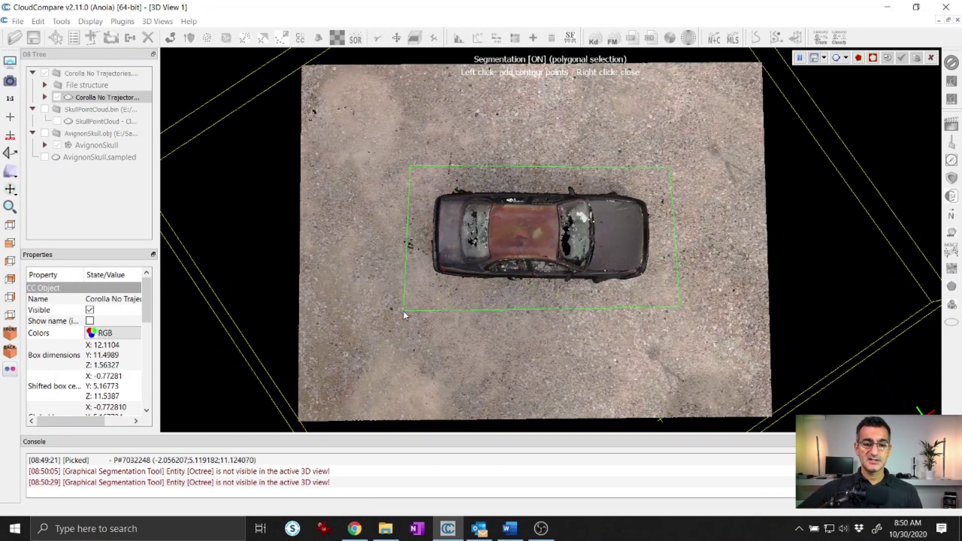
{"action": "left_click", "coordinate": [872, 59]}
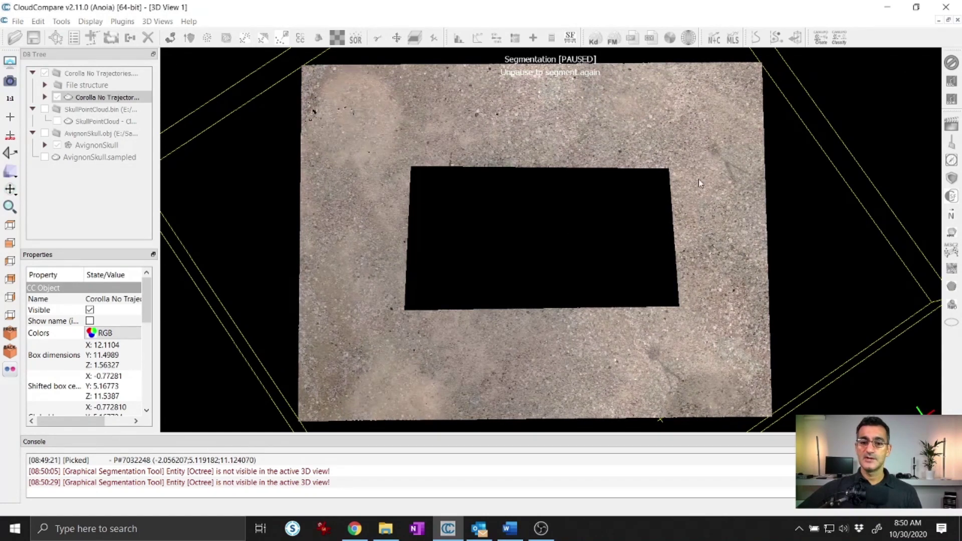
{"action": "key", "text": "Return"}
{"action": "left_click_drag", "start_coordinate": [519, 288], "coordinate": [506, 215]}
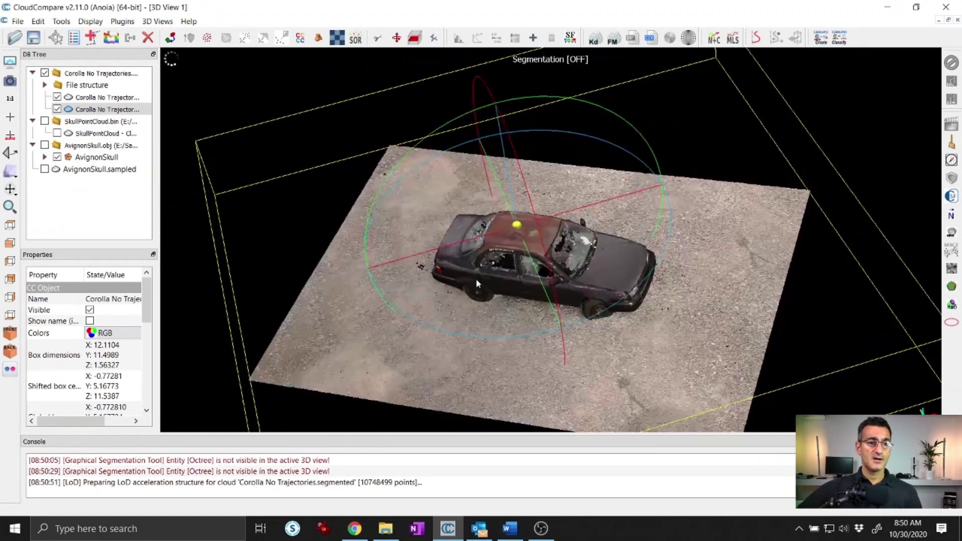
- Show only the cut-out car cloud, hiding the ground with the hole, and inspect it from above
{"action": "left_click", "coordinate": [57, 97]}
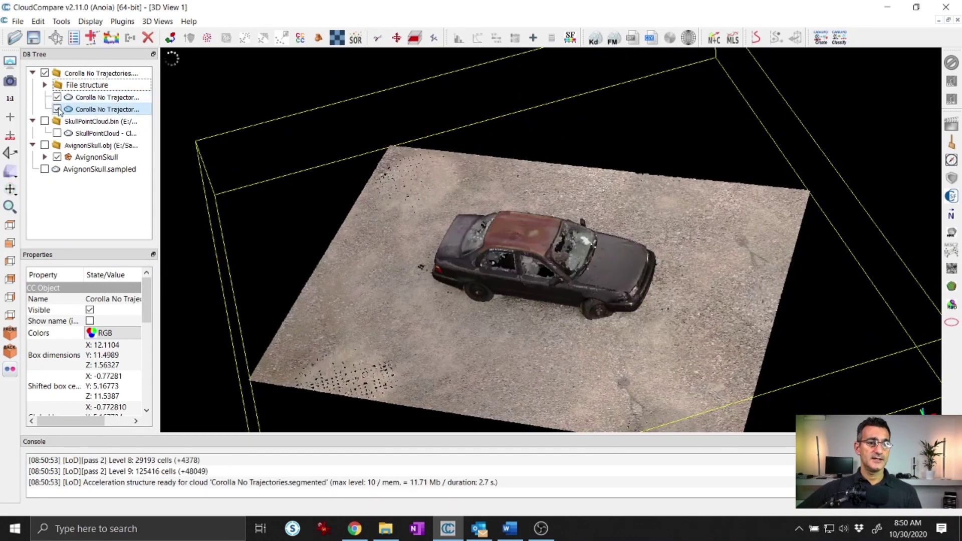
{"action": "left_click", "coordinate": [56, 109]}
{"action": "left_click_drag", "start_coordinate": [552, 290], "coordinate": [626, 245]}
{"action": "scroll", "coordinate": [555, 256], "scroll_direction": "up", "scroll_amount": 5}
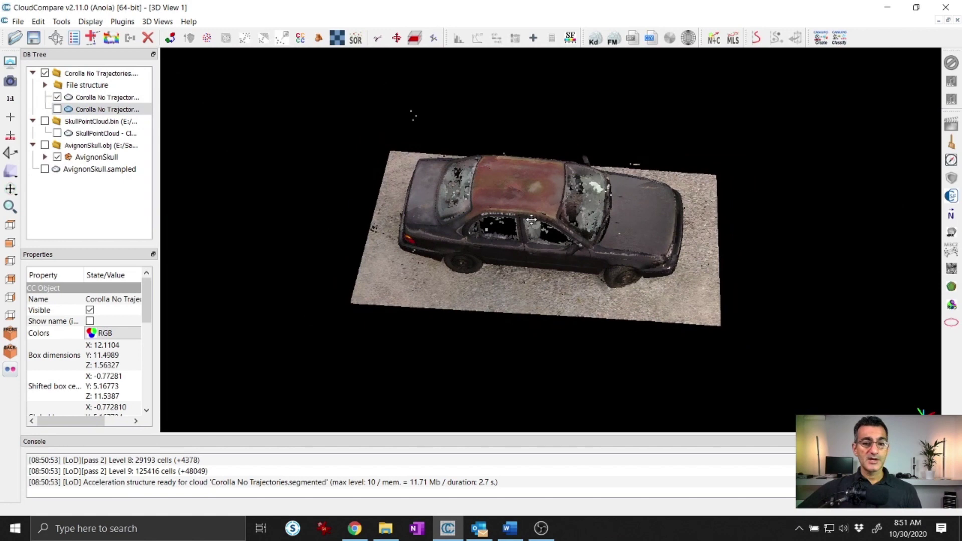
{"action": "scroll", "coordinate": [526, 236], "scroll_direction": "down", "scroll_amount": 3}
{"action": "mouse_move", "coordinate": [528, 245]}
{"action": "left_mouse_down"}
{"action": "mouse_move", "coordinate": [488, 256]}
{"action": "mouse_move", "coordinate": [522, 259]}
{"action": "left_mouse_up"}
{"action": "scroll", "coordinate": [522, 258], "scroll_direction": "up", "scroll_amount": 3}
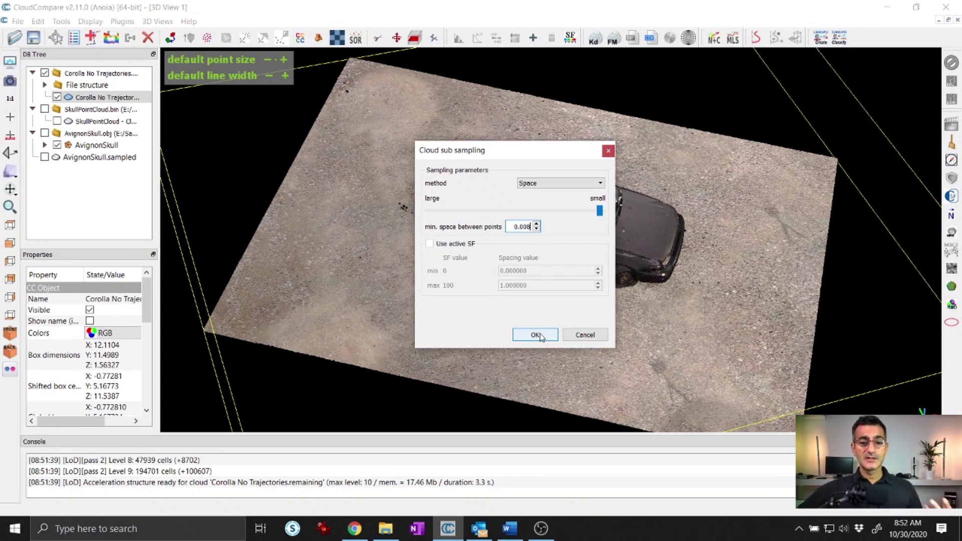
- Subsample the cropped car cloud by Space, then show the original and subsampled clouds to compare density
{"action": "left_click", "coordinate": [535, 335]}
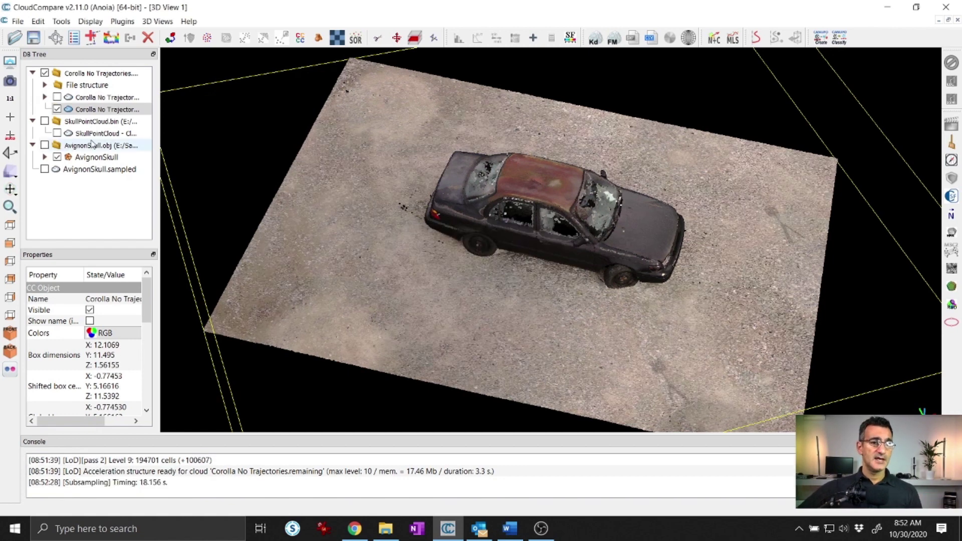
{"action": "scroll", "coordinate": [508, 208], "scroll_direction": "up", "scroll_amount": 10}
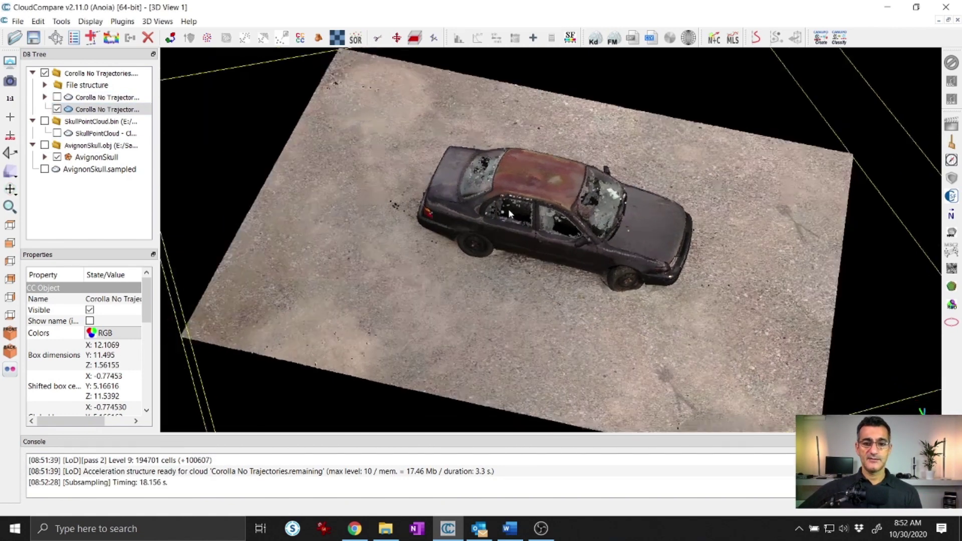
{"action": "scroll", "coordinate": [526, 227], "scroll_direction": "up", "scroll_amount": 10}
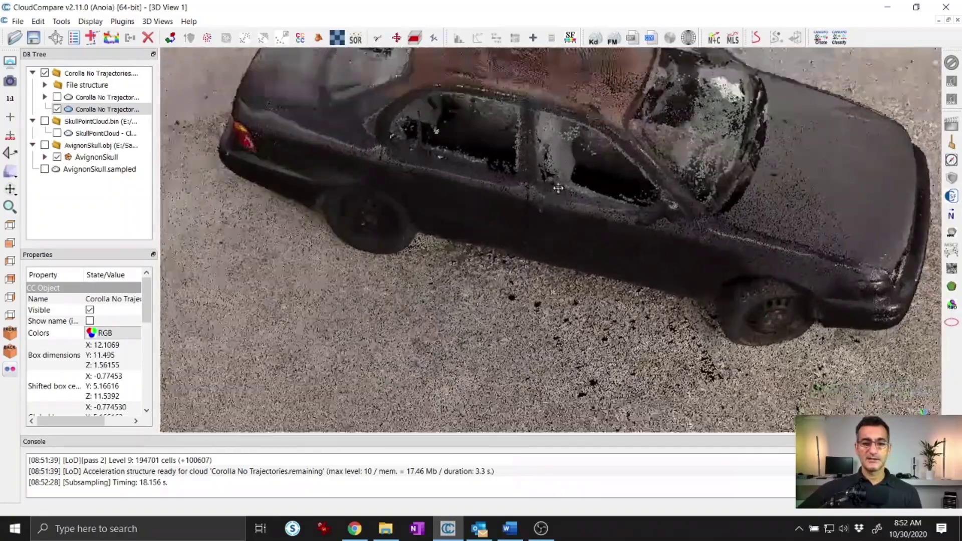
{"action": "scroll", "coordinate": [526, 246], "scroll_direction": "up", "scroll_amount": 3}
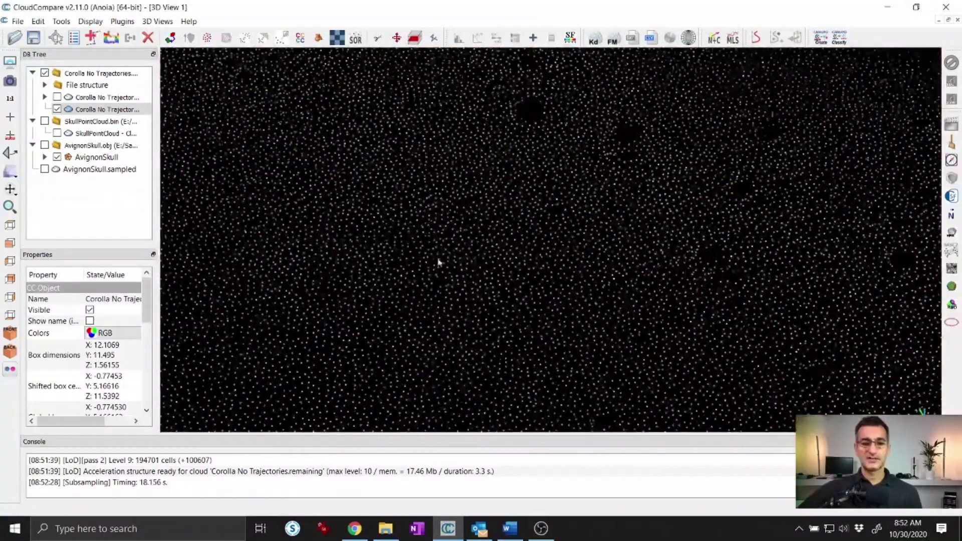
{"action": "left_click", "coordinate": [57, 98]}
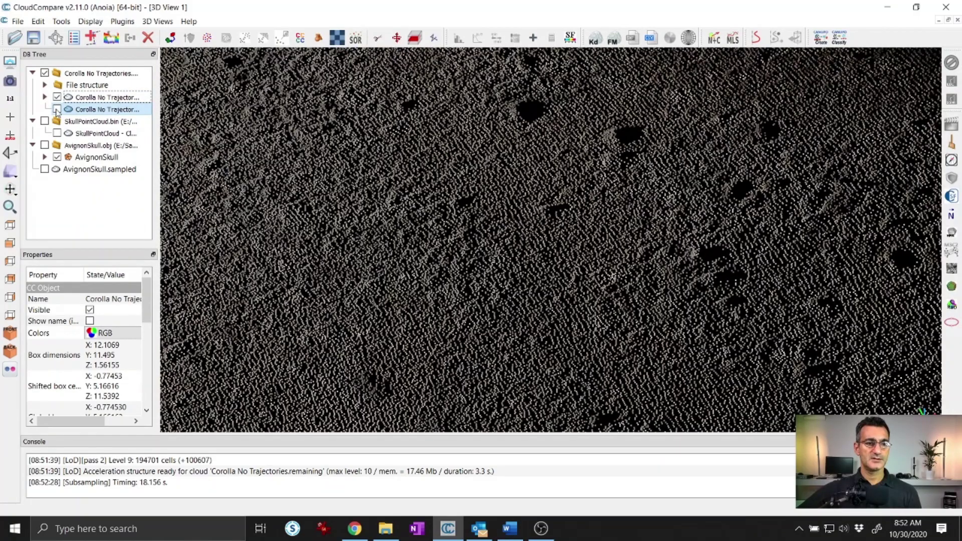
{"action": "left_click", "coordinate": [57, 109]}
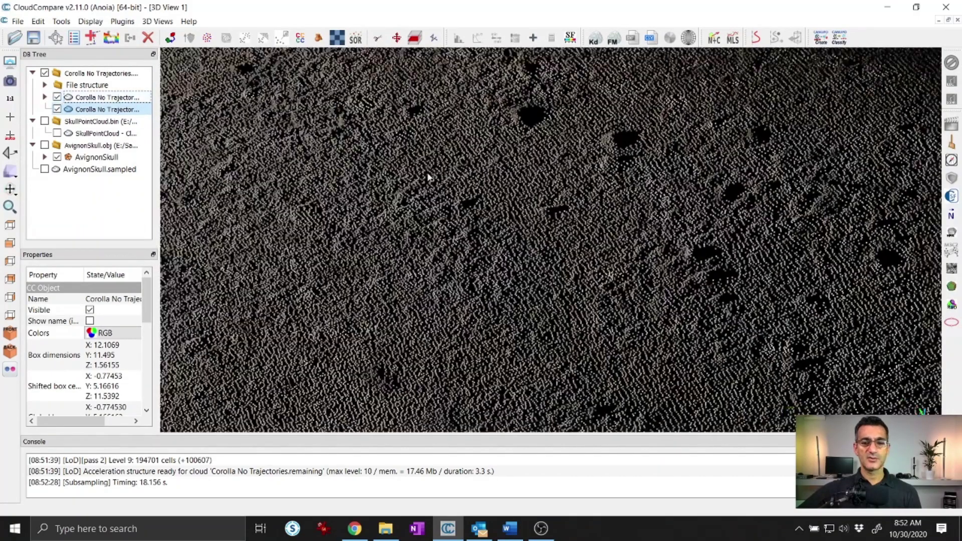
{"action": "scroll", "coordinate": [428, 176], "scroll_direction": "down", "scroll_amount": 10}
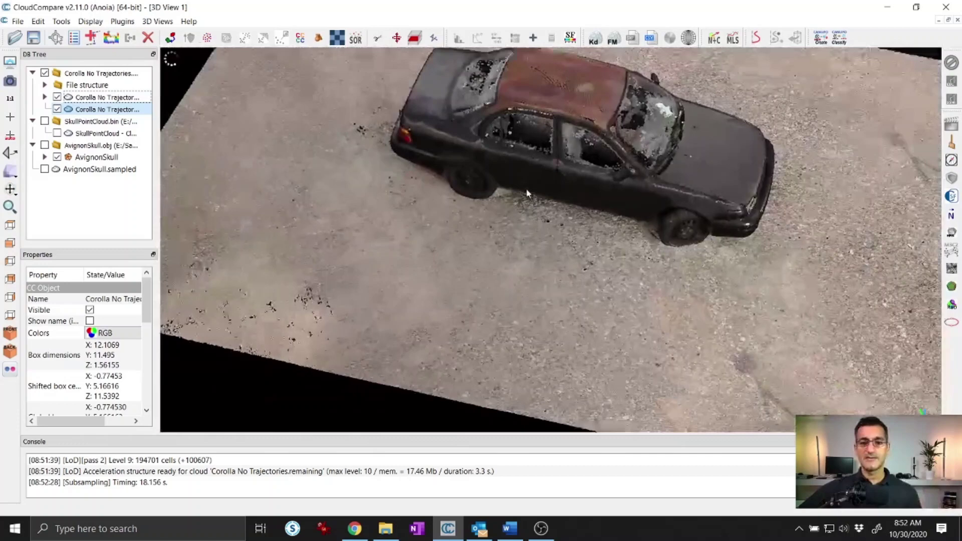
{"action": "scroll", "coordinate": [526, 189], "scroll_direction": "down", "scroll_amount": 3}
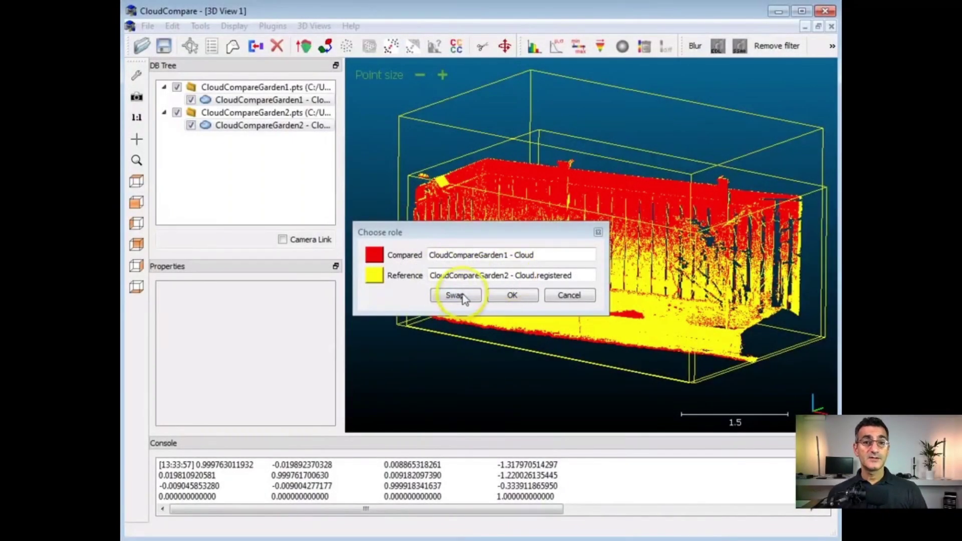
- Compute approximate distances with Garden2 as the compared cloud and Garden1 as the reference
{"action": "left_click", "coordinate": [465, 296]}
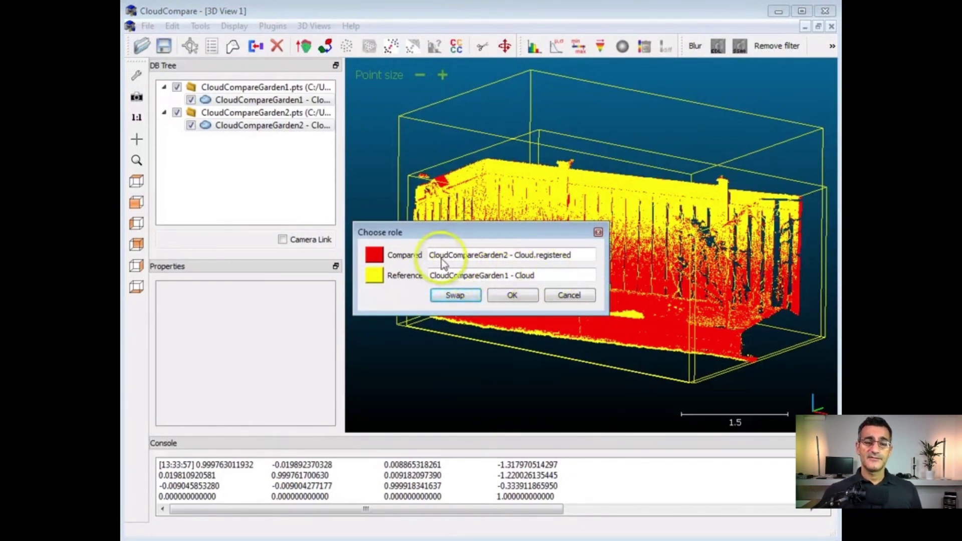
{"action": "left_click", "coordinate": [510, 296]}
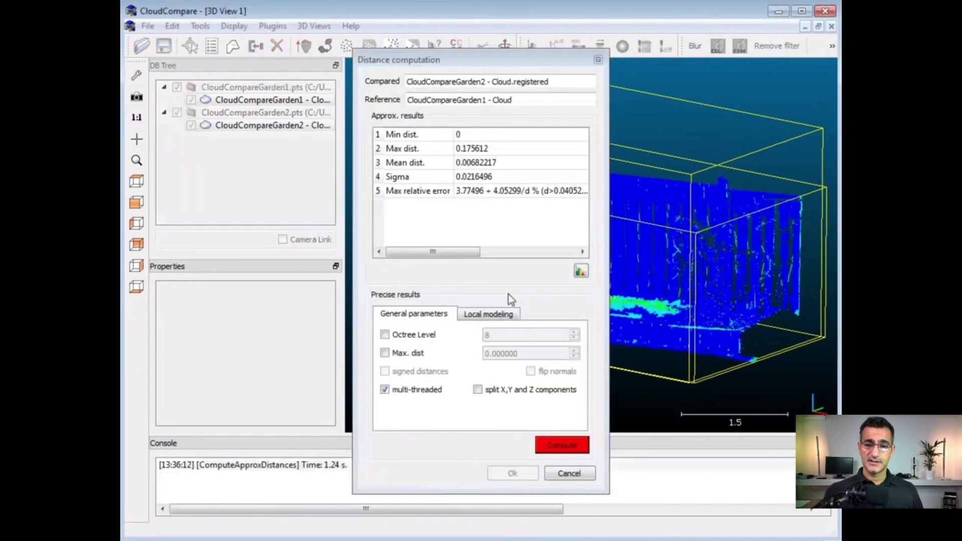
{"action": "left_click_drag", "start_coordinate": [528, 61], "coordinate": [357, 68]}
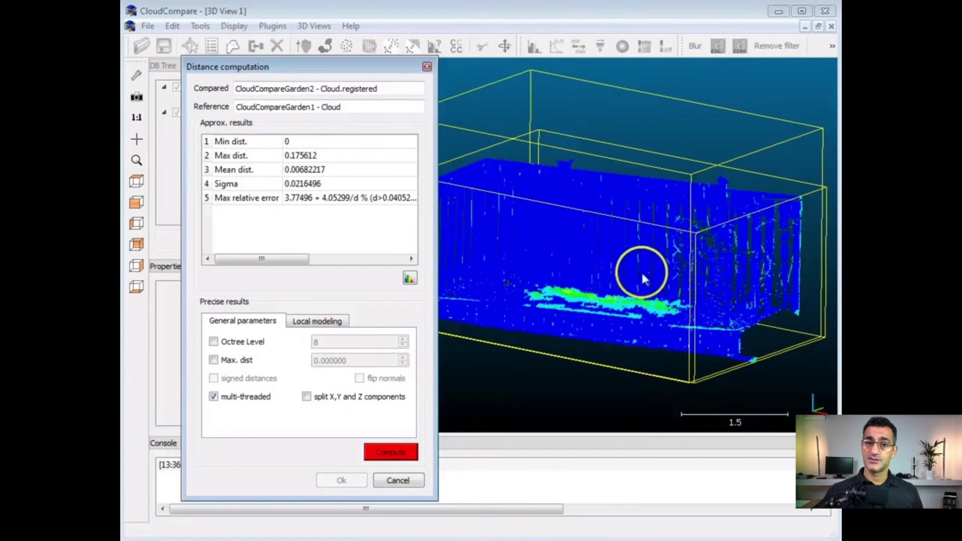
{"action": "left_click_drag", "start_coordinate": [669, 292], "coordinate": [608, 317]}
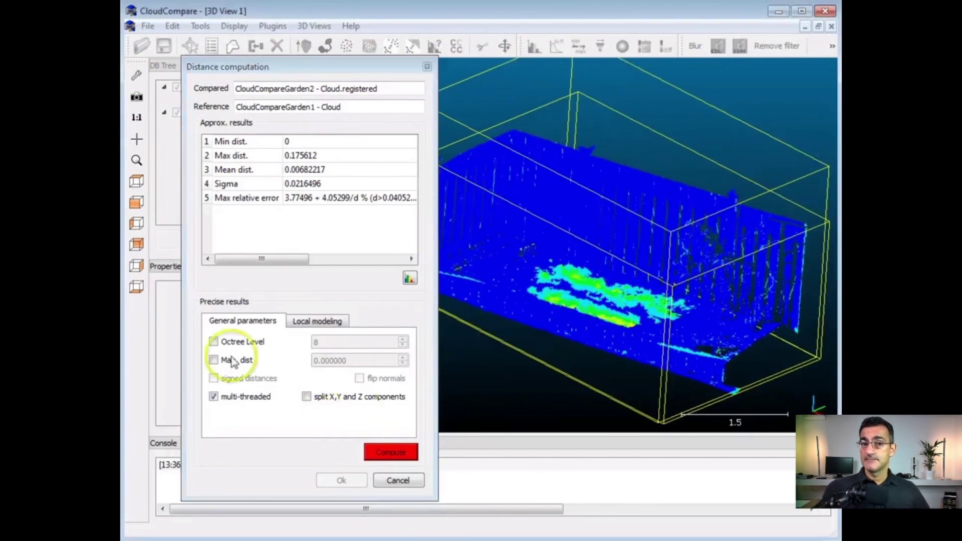
- Enable octree level 8 for the distance computation and review the Local modeling options
{"action": "left_click", "coordinate": [213, 341]}
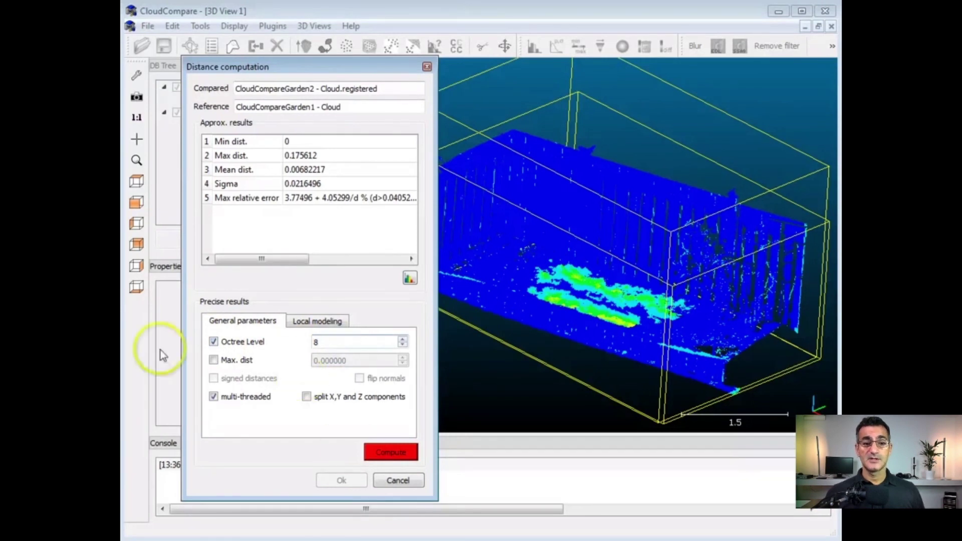
{"action": "left_click", "coordinate": [318, 322]}
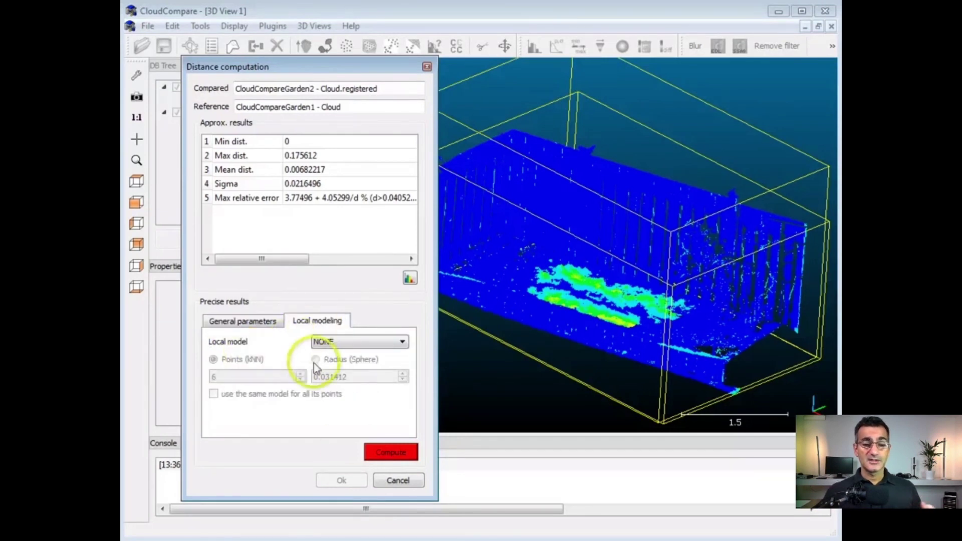
{"action": "left_click", "coordinate": [245, 321]}
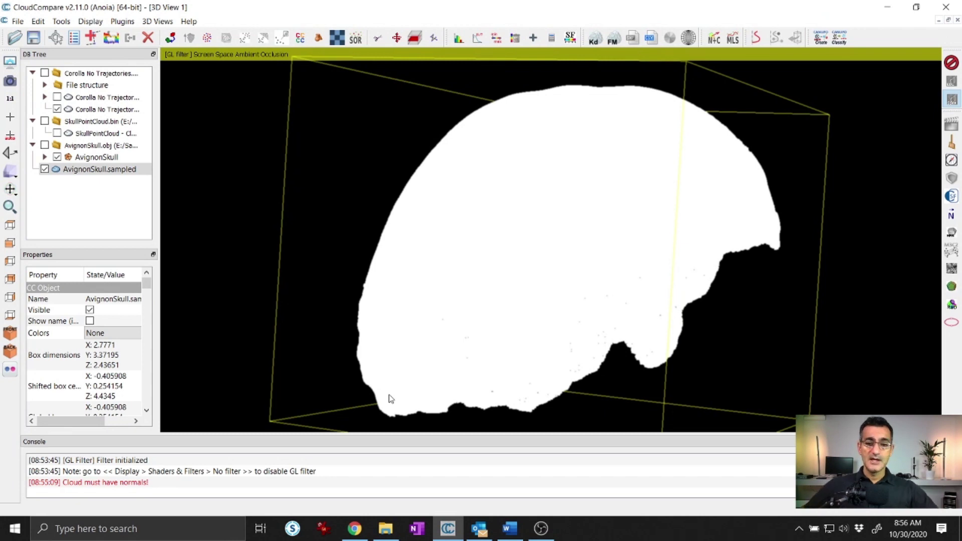
- Switch AvignonSkull.sampled's Colors from None to Scalar field to show grey occlusion shading
{"action": "left_click_drag", "start_coordinate": [390, 399], "coordinate": [391, 398]}
{"action": "left_click", "coordinate": [126, 331]}
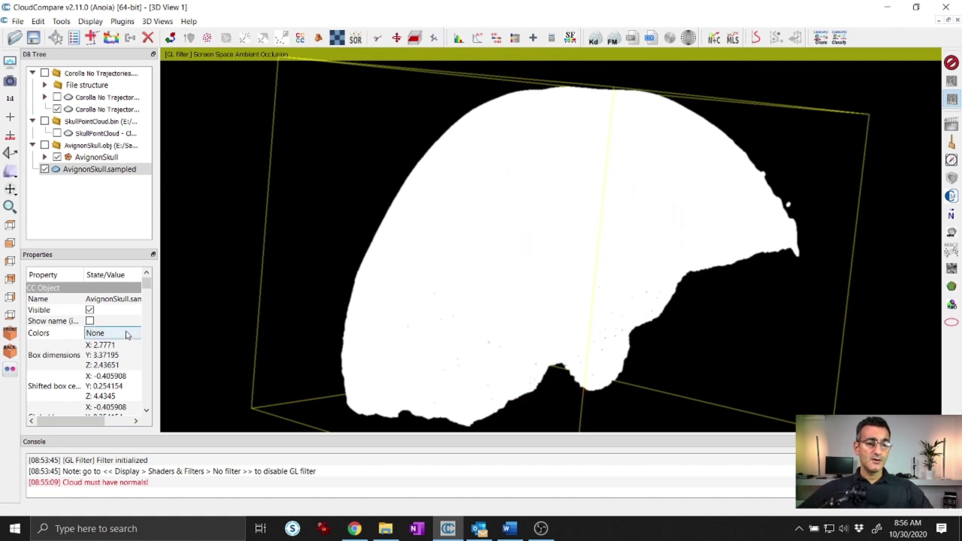
{"action": "left_click", "coordinate": [127, 334]}
{"action": "left_click", "coordinate": [132, 369]}
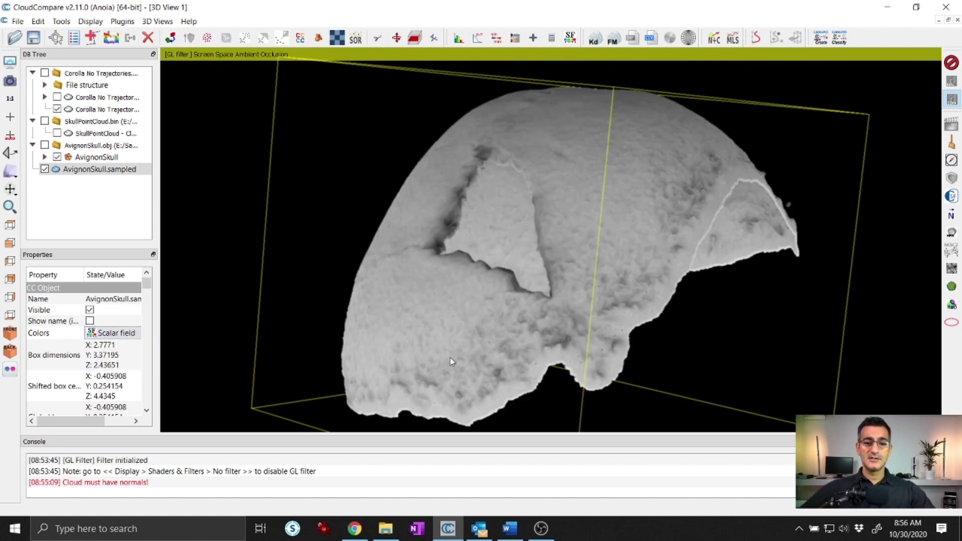
{"action": "left_click_drag", "start_coordinate": [449, 326], "coordinate": [449, 327]}
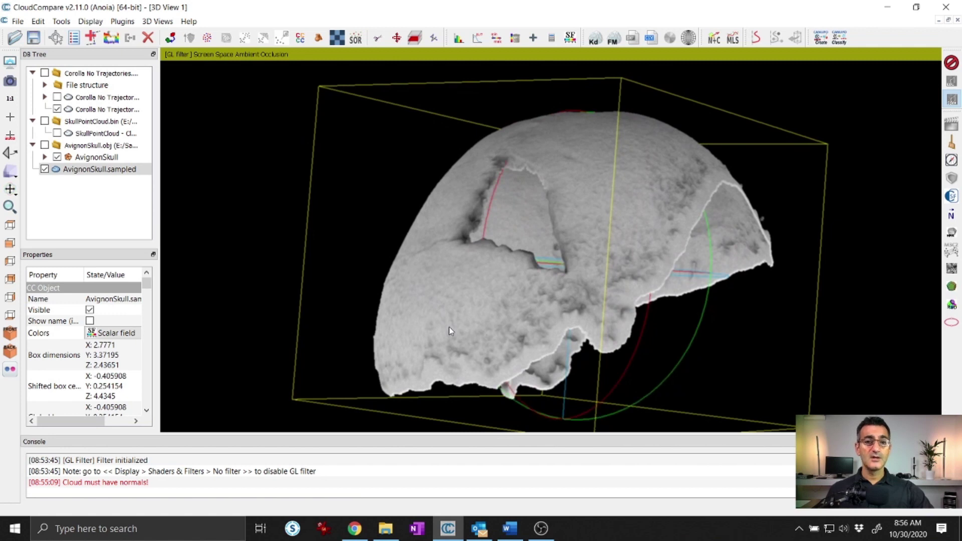